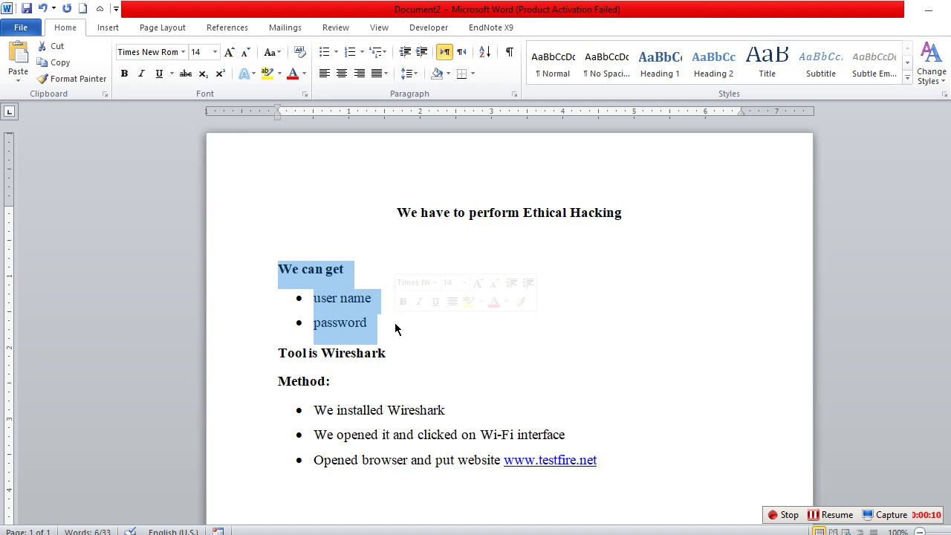
# Step: Clear the selection in the Word ethical-hacking notes and switch to Wireshark's welcome screen
pyautogui.click(418, 331)
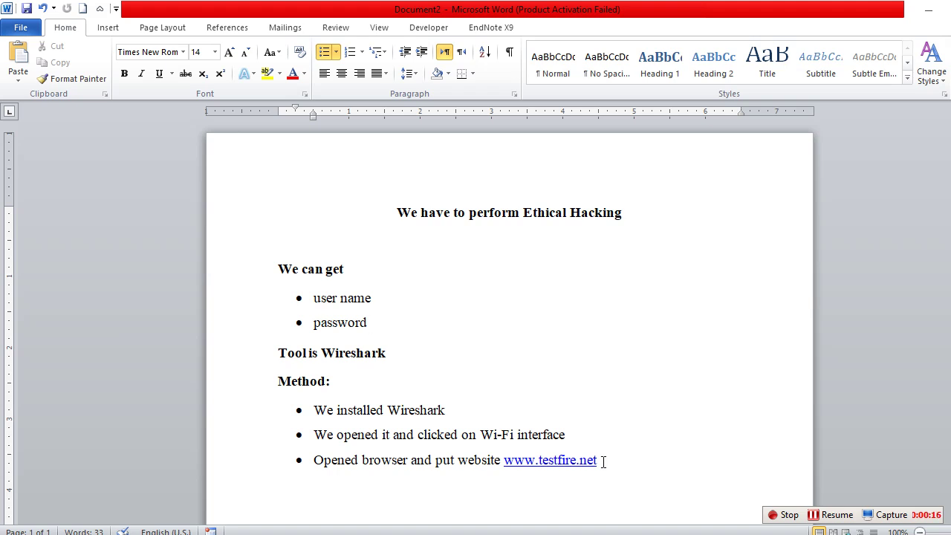
pyautogui.hotkey('alt', 'Tab')
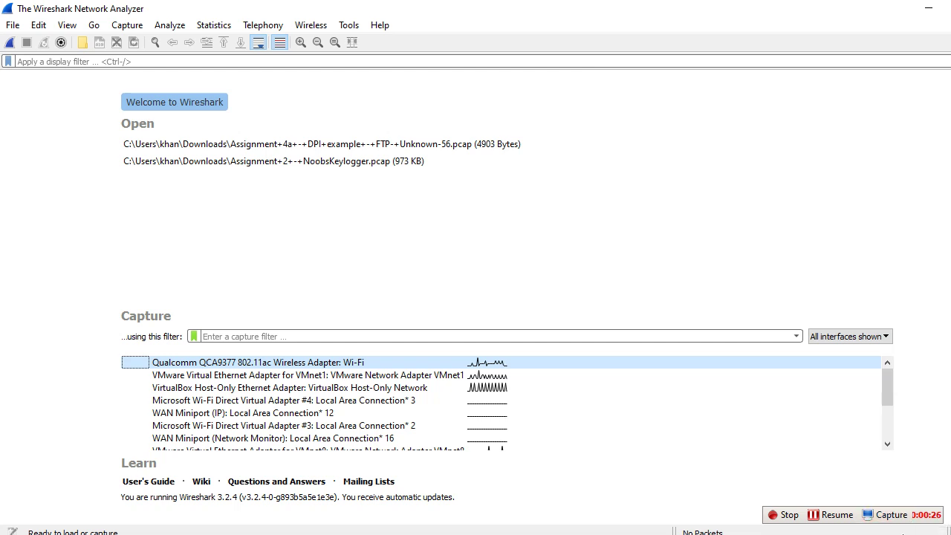
pyautogui.doubleClick(310, 362)
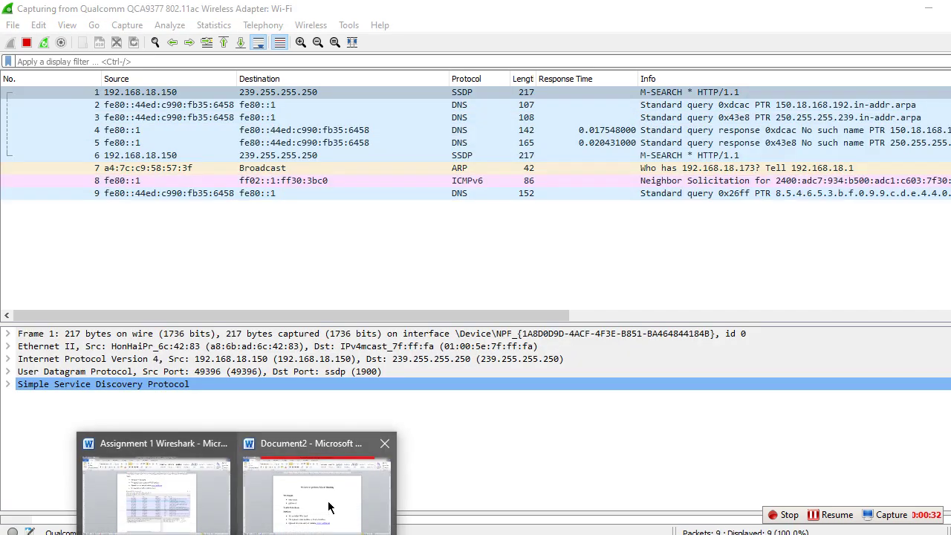
pyautogui.click(383, 474)
pyautogui.moveTo(602, 460); pyautogui.dragTo(508, 471)
pyautogui.hotkey('ctrl', 'c')
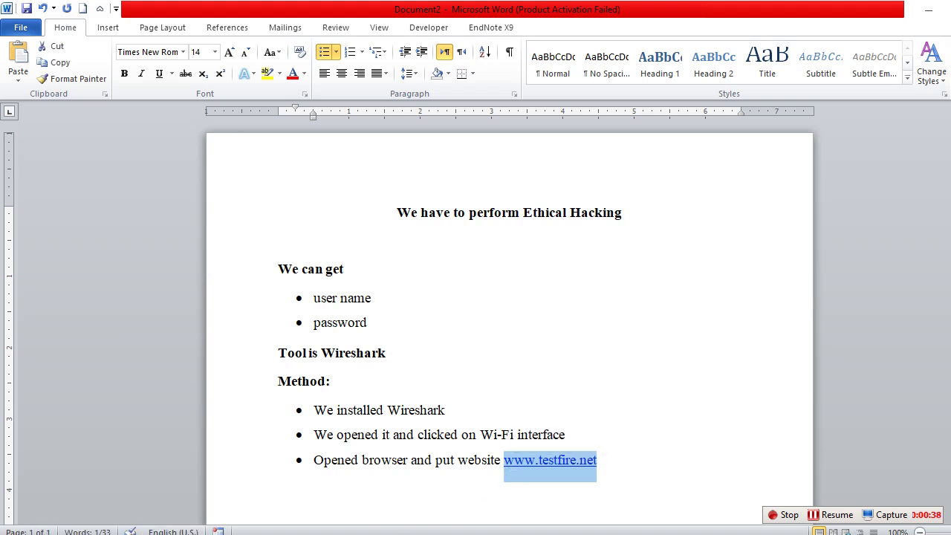
pyautogui.hotkey('alt', 'Tab')
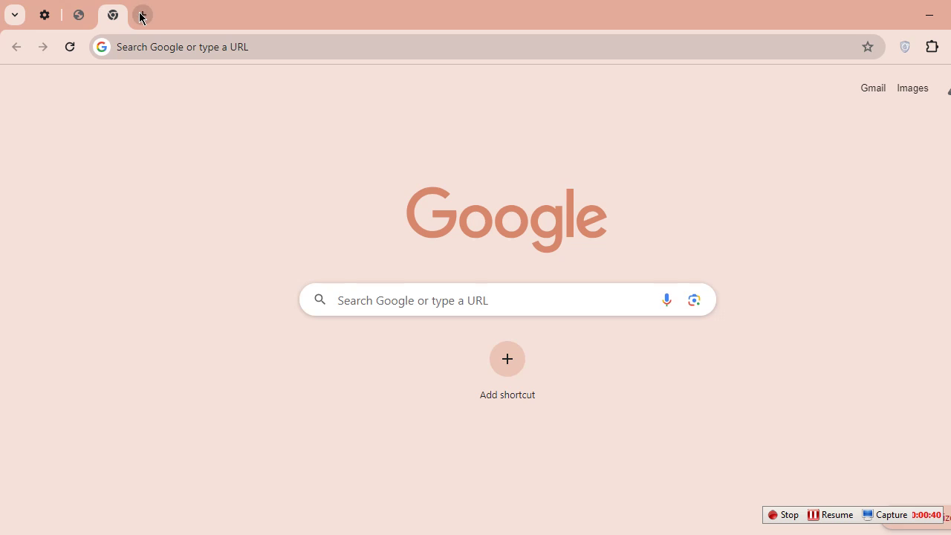
pyautogui.click(142, 15)
pyautogui.hotkey('ctrl', 'v')
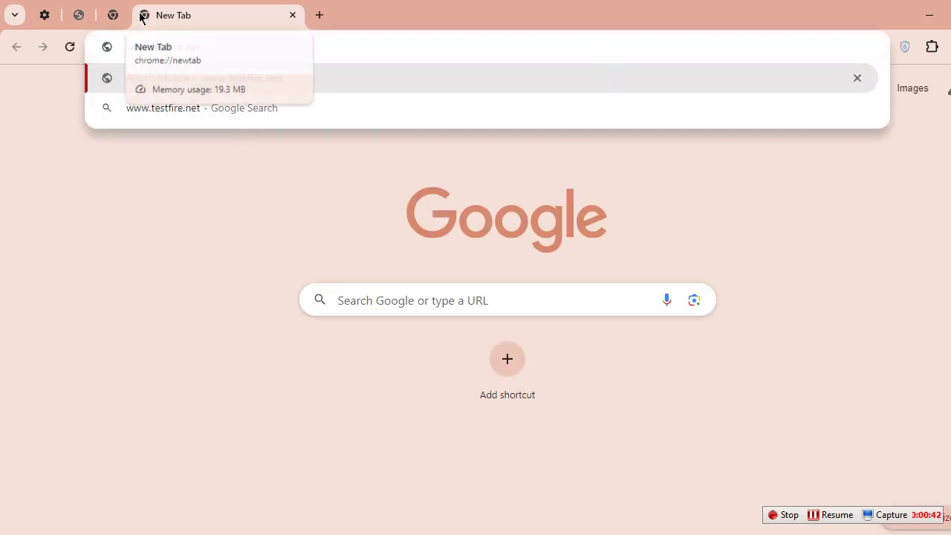
pyautogui.press('Return')
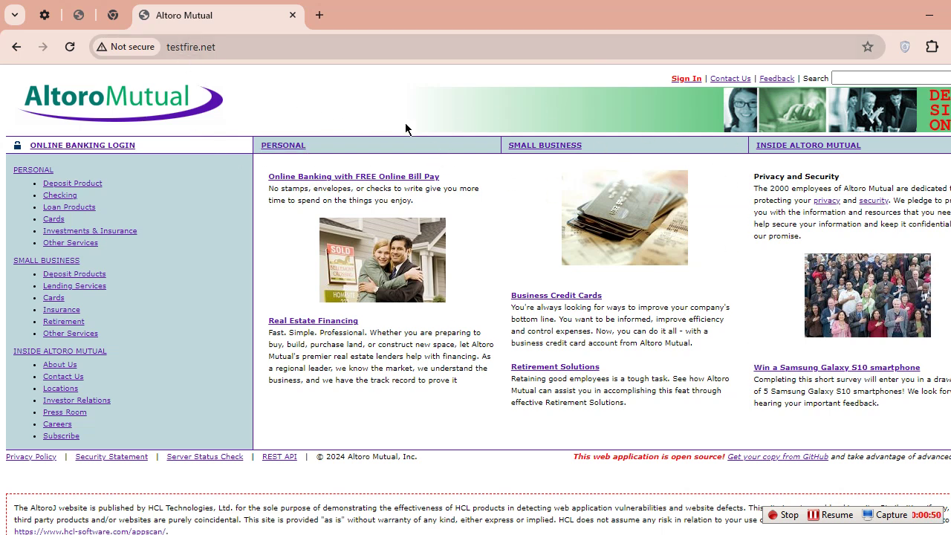
# Step: Sign in to Altoro Mutual online banking as the admin user and dismiss the save-password prompt
pyautogui.click(686, 79)
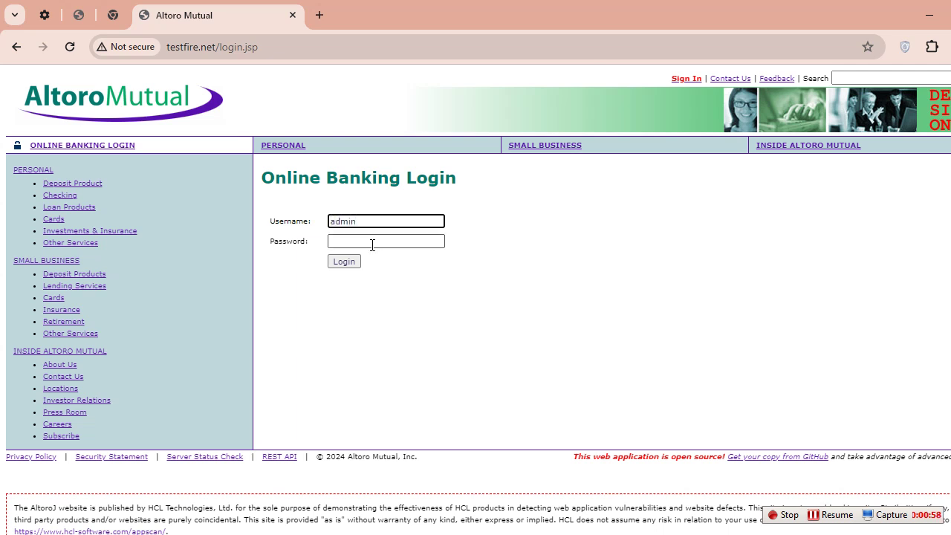
pyautogui.click(370, 243)
pyautogui.write('admin')
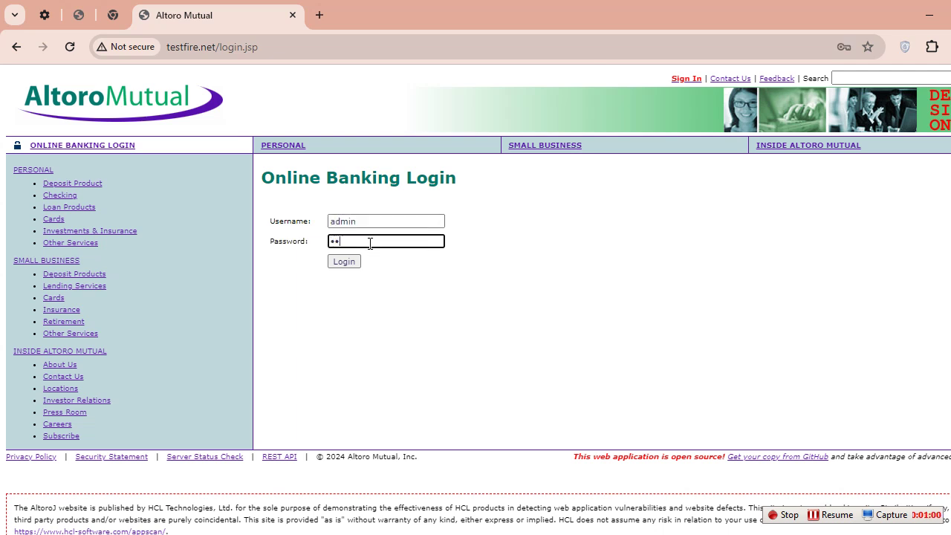
pyautogui.click(349, 258)
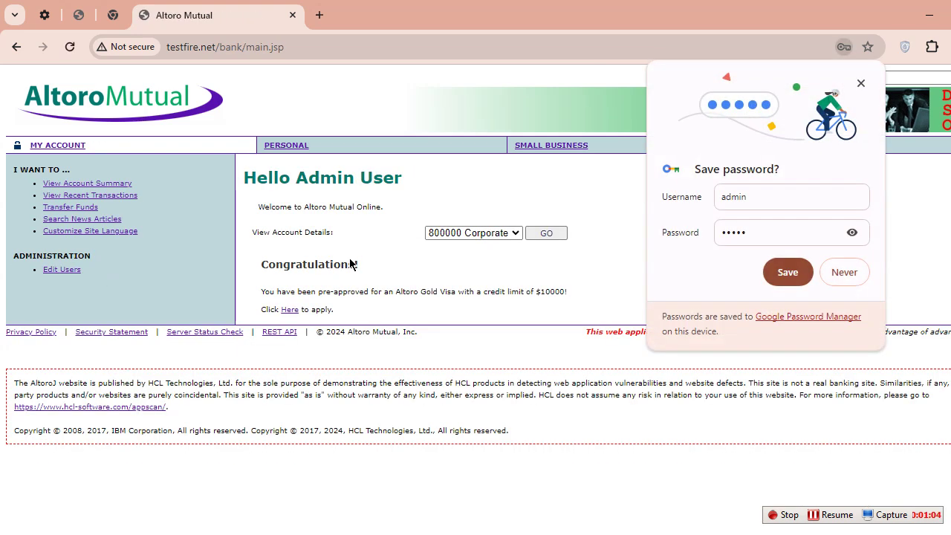
pyautogui.click(861, 84)
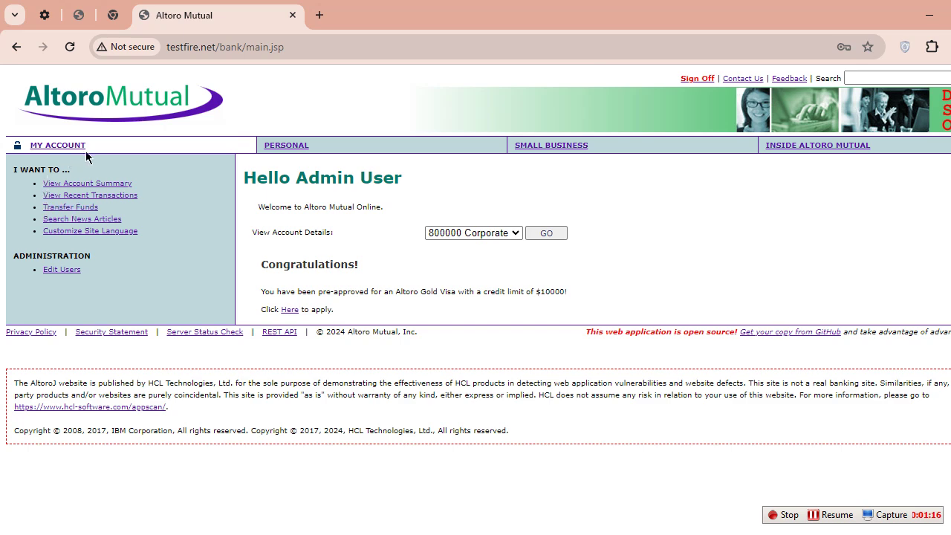
# Step: Sign off, then attempt a login with a wrong username and password, highlighting the Login Failed message
pyautogui.click(703, 79)
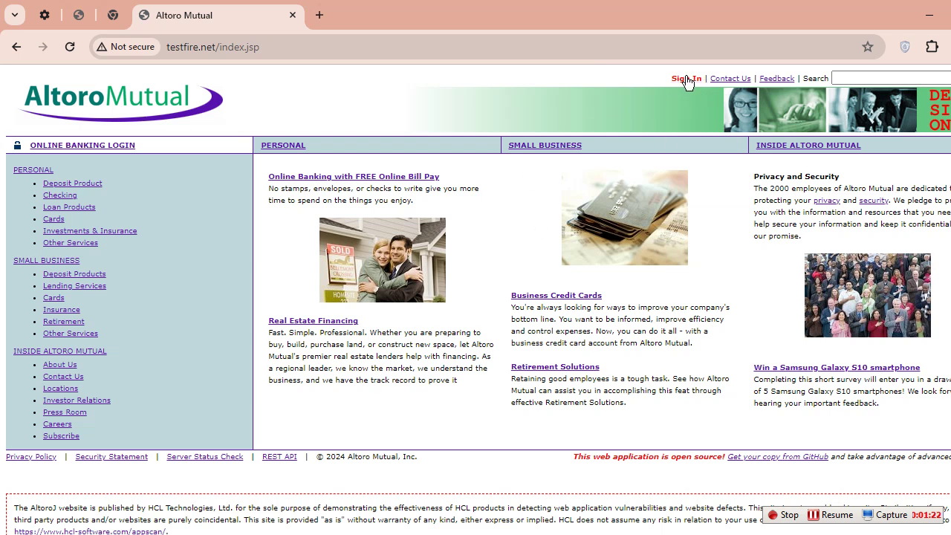
pyautogui.click(685, 79)
pyautogui.click(392, 220)
pyautogui.write('user')
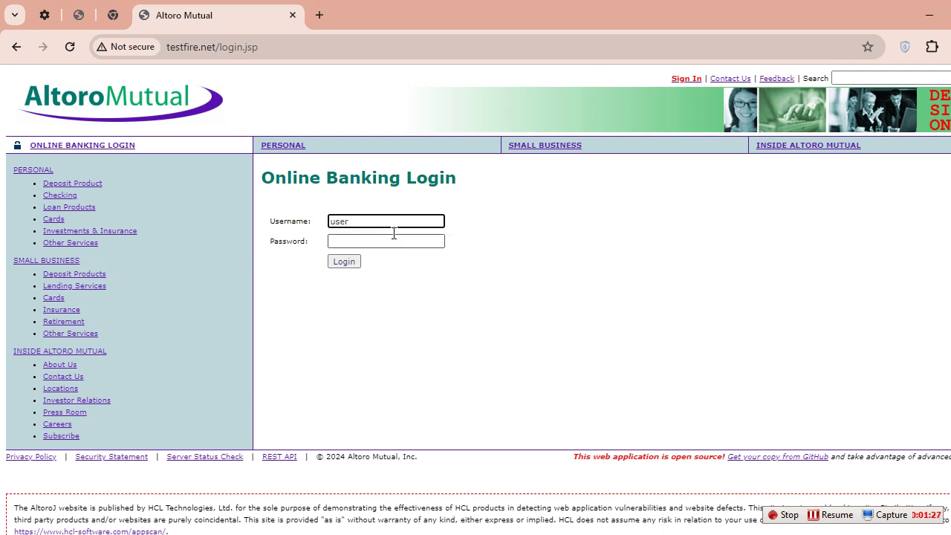
pyautogui.click(393, 237)
pyautogui.write('pas')
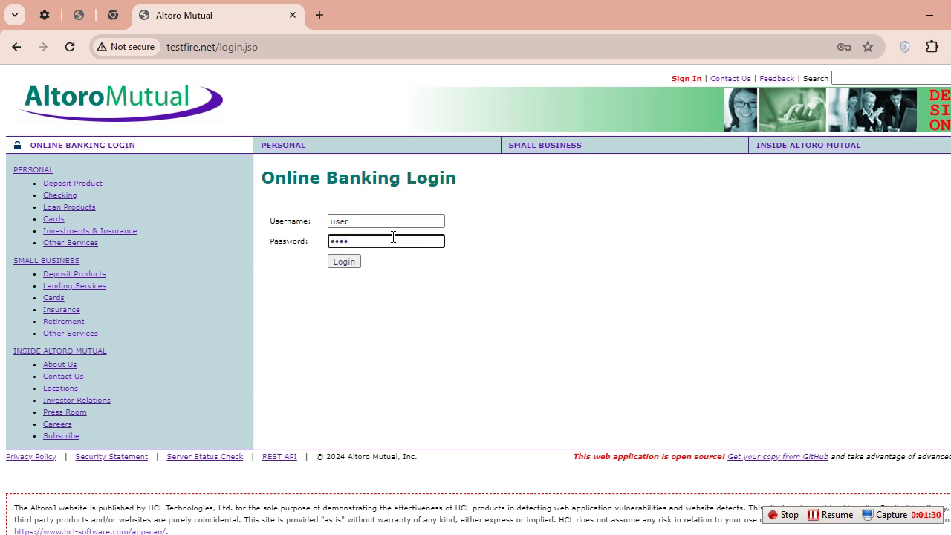
pyautogui.click(346, 262)
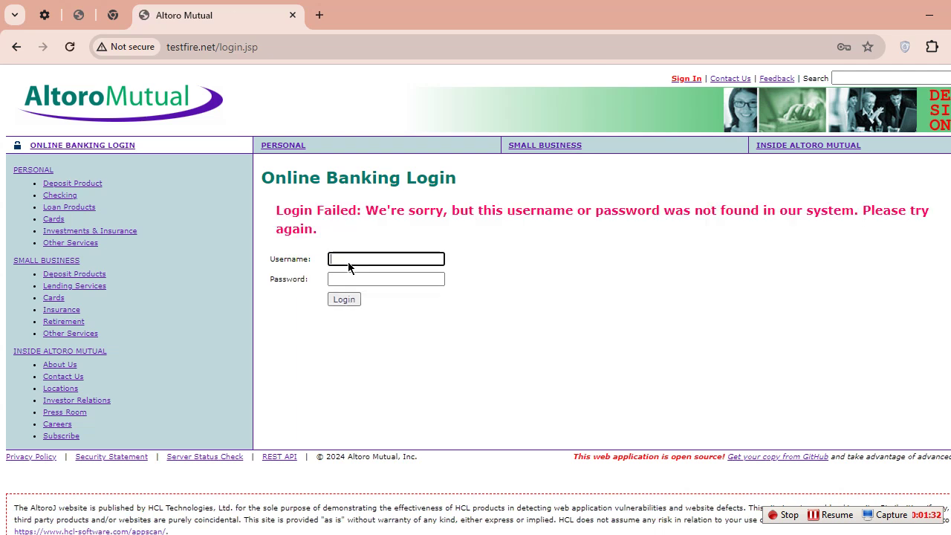
pyautogui.moveTo(276, 210); pyautogui.dragTo(318, 231)
pyautogui.click(508, 260)
# Step: Make a second failed login using the saved username suggestion and a wrong password
pyautogui.click(359, 259)
pyautogui.click(392, 291)
pyautogui.click(372, 279)
pyautogui.write('admin')
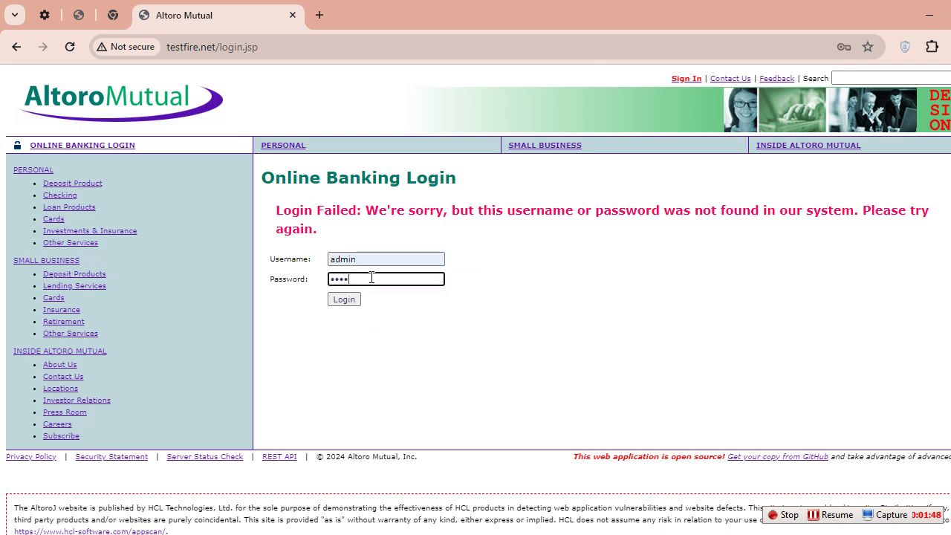
pyautogui.click(350, 301)
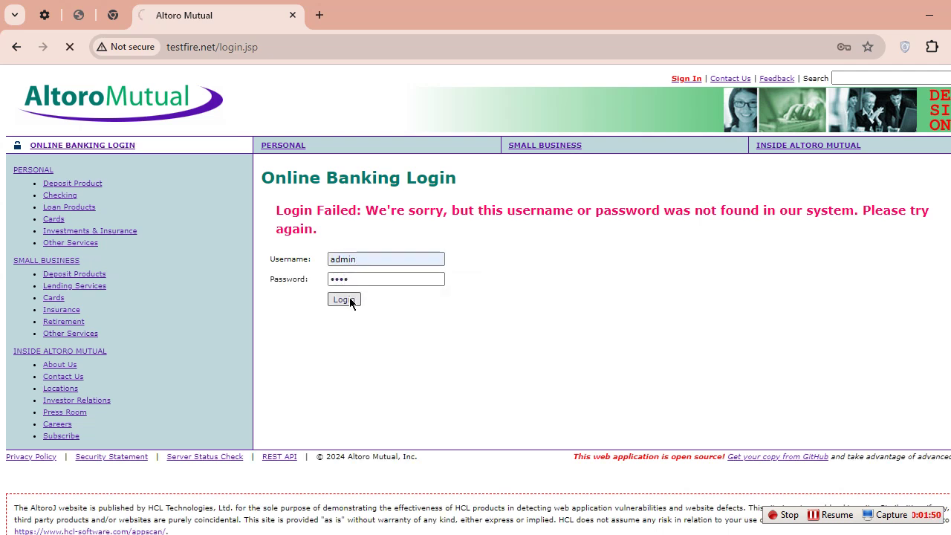
pyautogui.moveTo(276, 209); pyautogui.dragTo(324, 240)
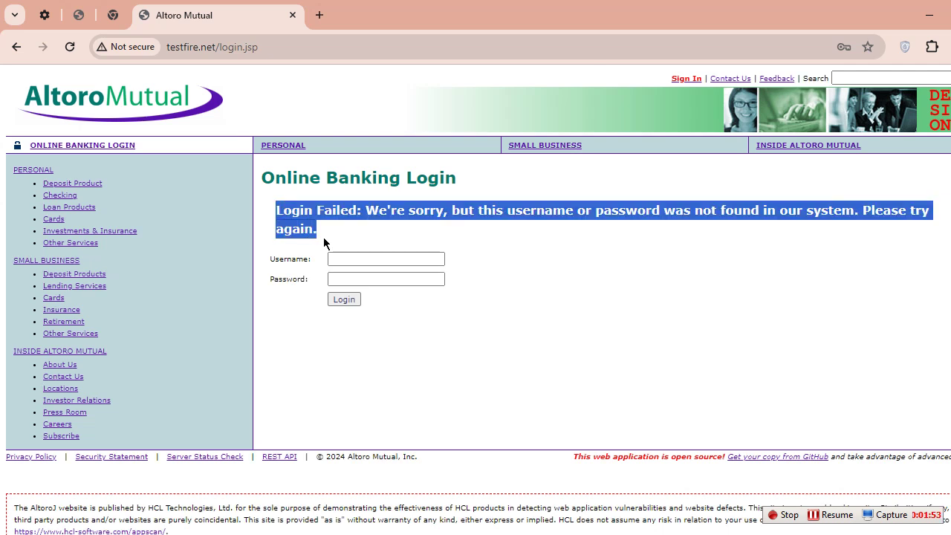
pyautogui.click(263, 181)
# Step: Highlight the Online Banking Login heading and reveal the page's full URL in the address bar
pyautogui.moveTo(263, 180); pyautogui.dragTo(503, 179)
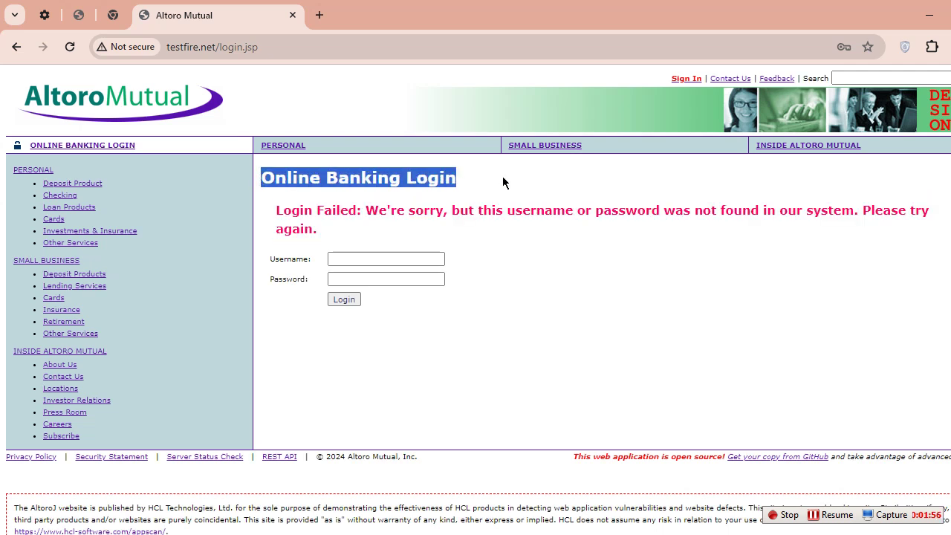
pyautogui.click(503, 178)
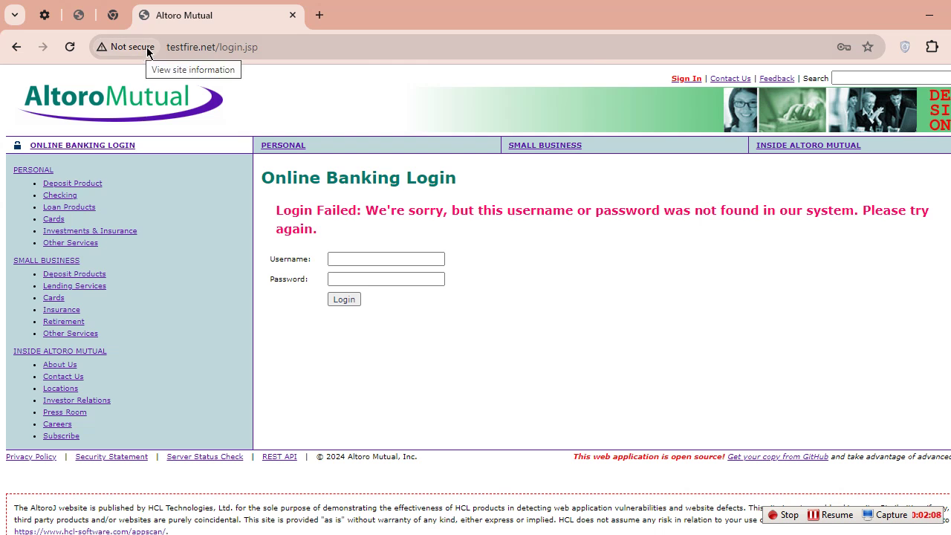
pyautogui.click(205, 47)
pyautogui.click(206, 47)
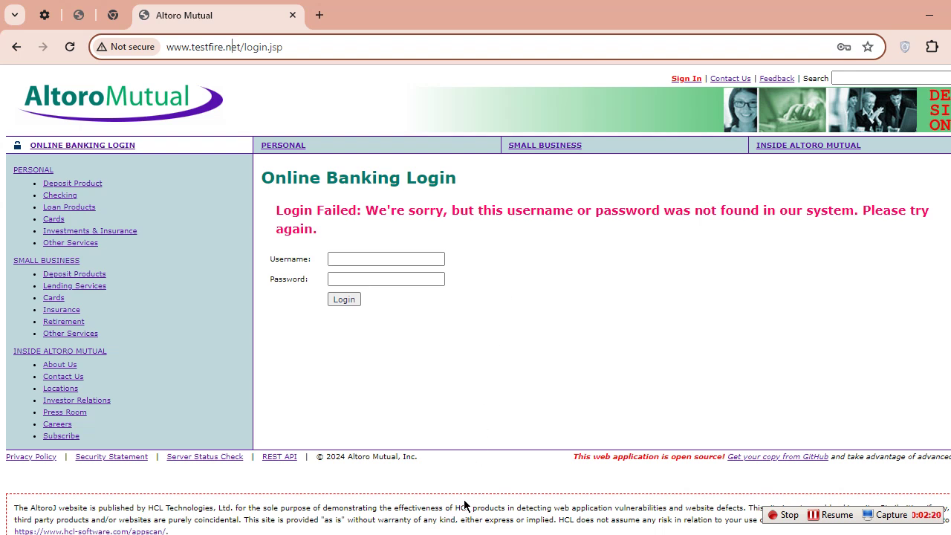
# Step: Stop the Wi-Fi capture at 1,278 packets and enlarge the packet list pane
pyautogui.hotkey('alt', 'Tab')
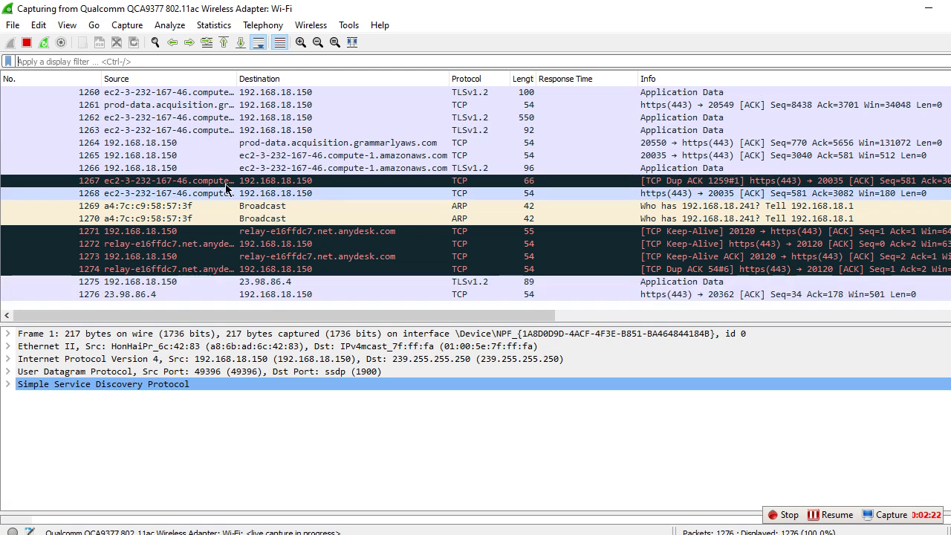
pyautogui.click(26, 42)
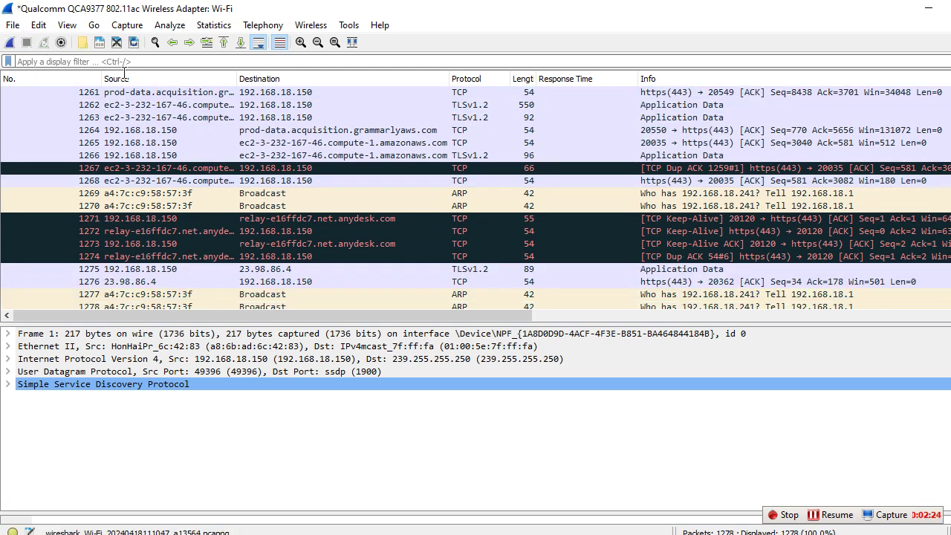
pyautogui.moveTo(343, 322); pyautogui.dragTo(353, 413)
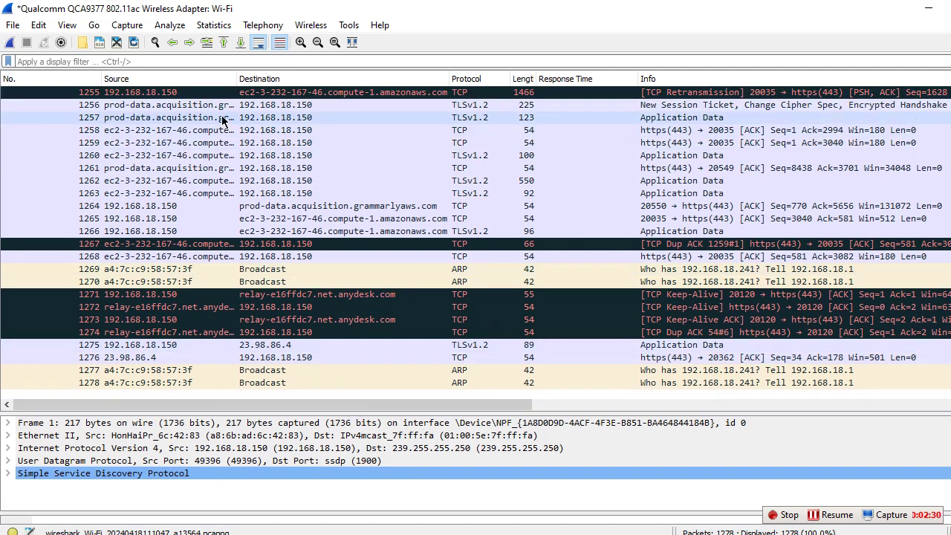
# Step: Apply the http display filter, narrowing the list to 22 HTTP packets
pyautogui.click(174, 59)
pyautogui.write('http')
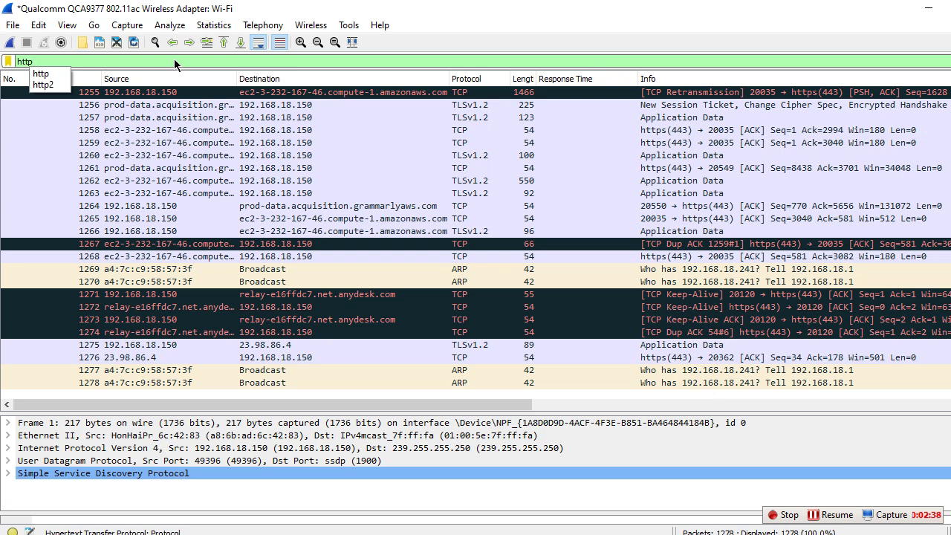
pyautogui.press('Return')
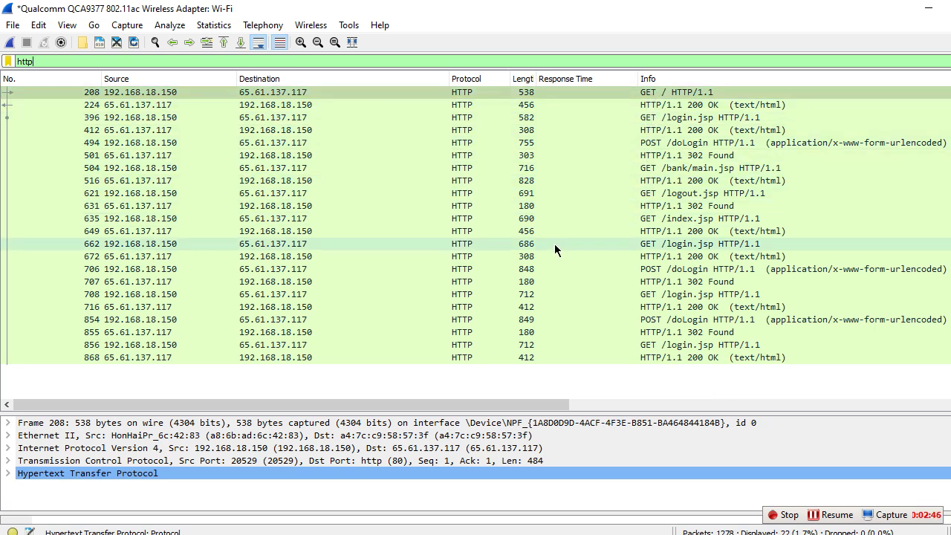
# Step: Select POST /doLogin packet 494 and enlarge the packet details pane
pyautogui.click(642, 95)
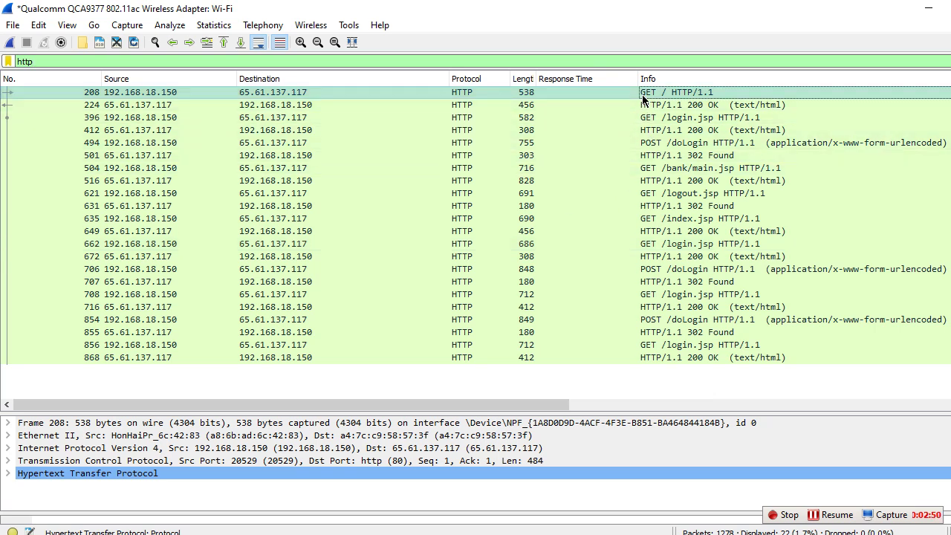
pyautogui.click(649, 143)
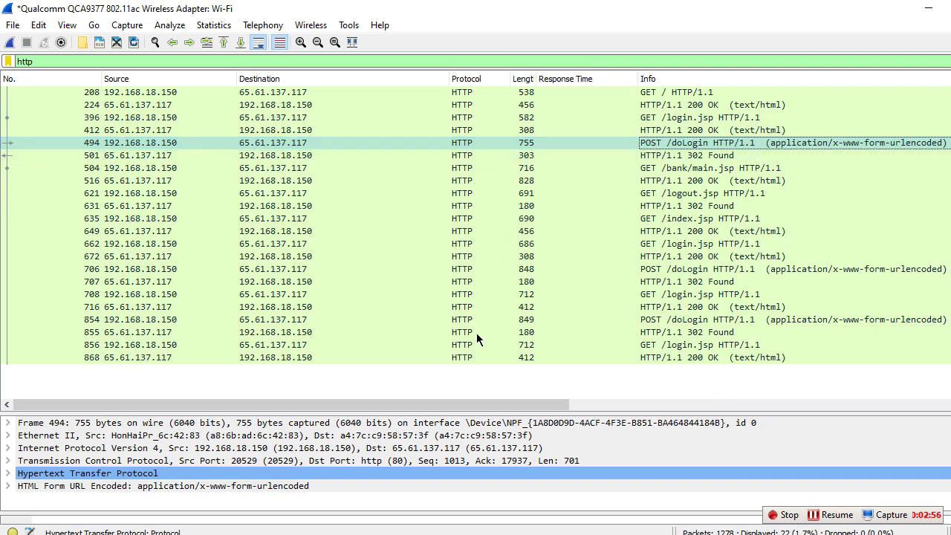
pyautogui.moveTo(460, 411); pyautogui.dragTo(452, 249)
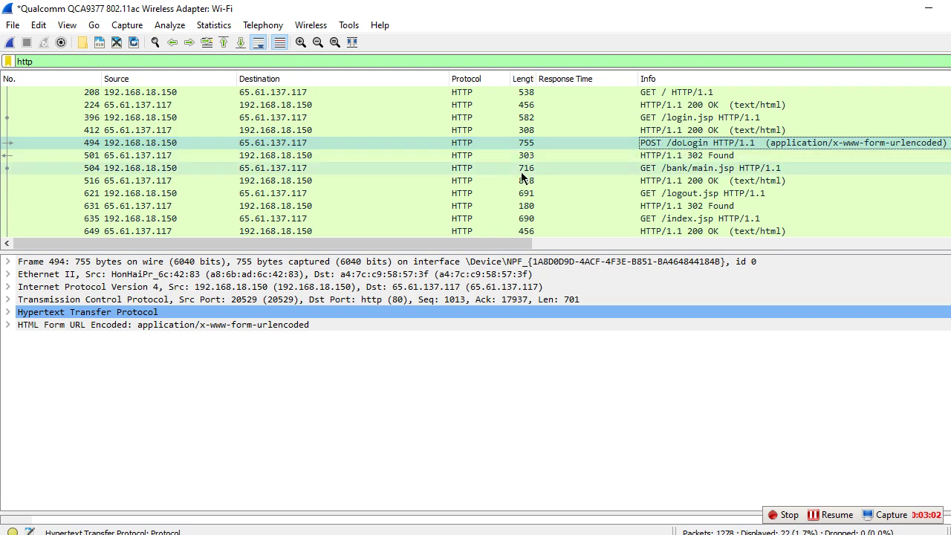
# Step: Expand packet 494's HTTP headers and POST /doLogin request line, picking out the Host header
pyautogui.click(9, 312)
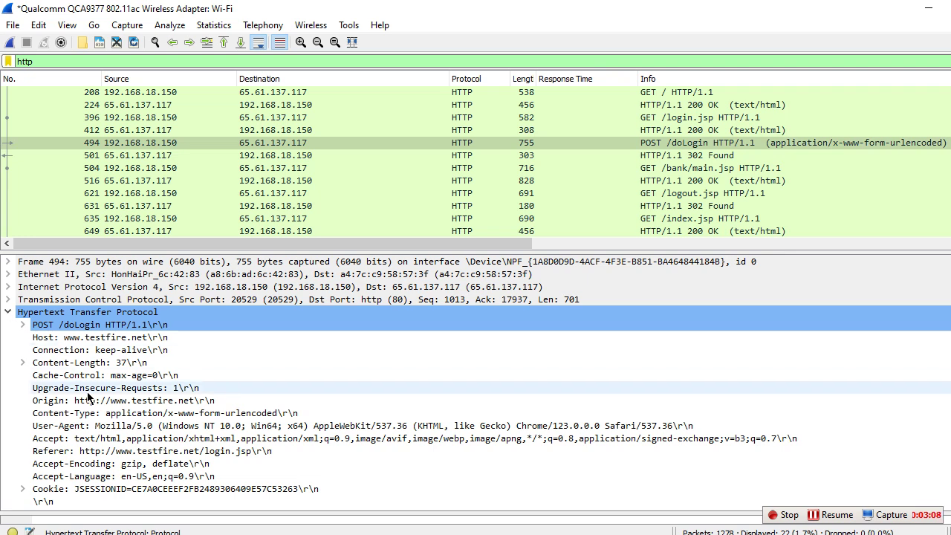
pyautogui.scroll(-3, 87, 398)
pyautogui.scroll(3, 87, 398)
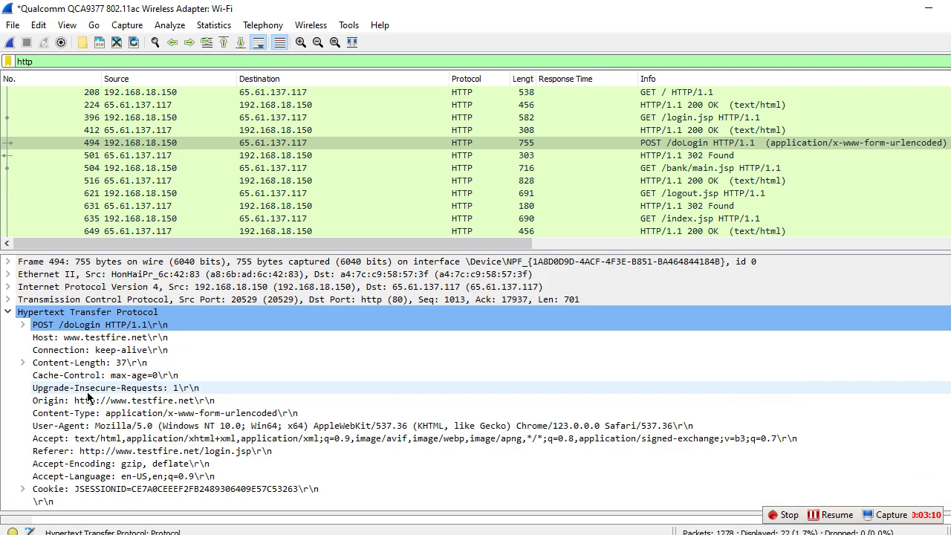
pyautogui.click(24, 326)
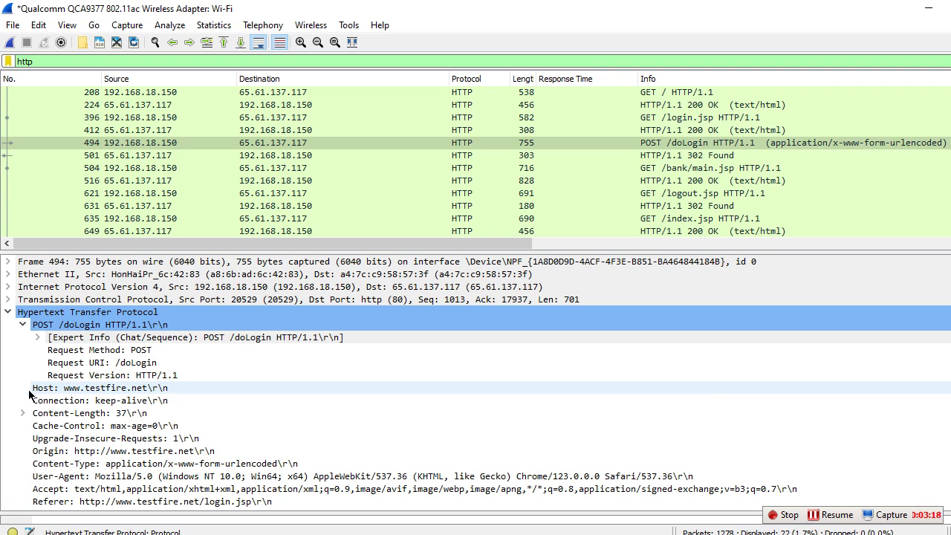
pyautogui.moveTo(29, 392); pyautogui.dragTo(93, 395)
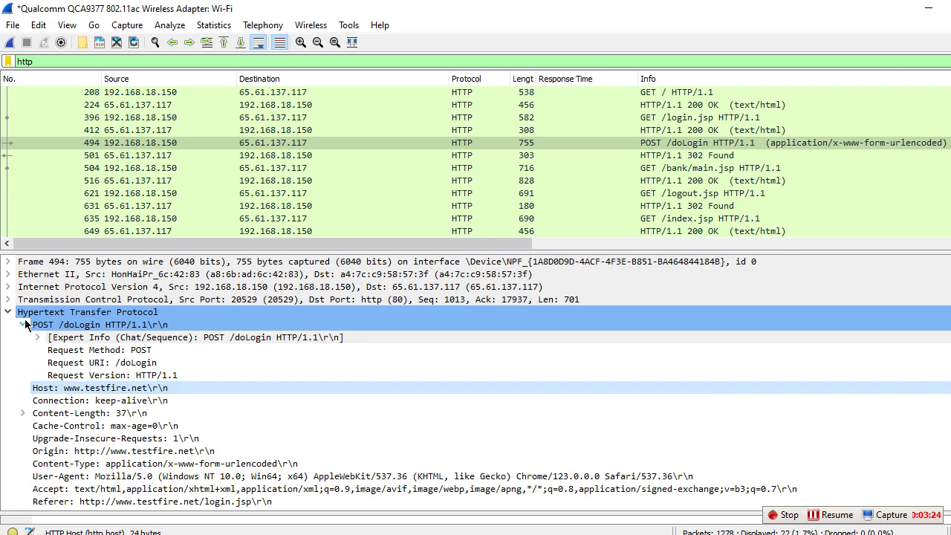
# Step: Glance at the TCP layer, collapse HTTP, and expand HTML Form URL Encoded to show uid, passw, btnSubmit
pyautogui.click(7, 299)
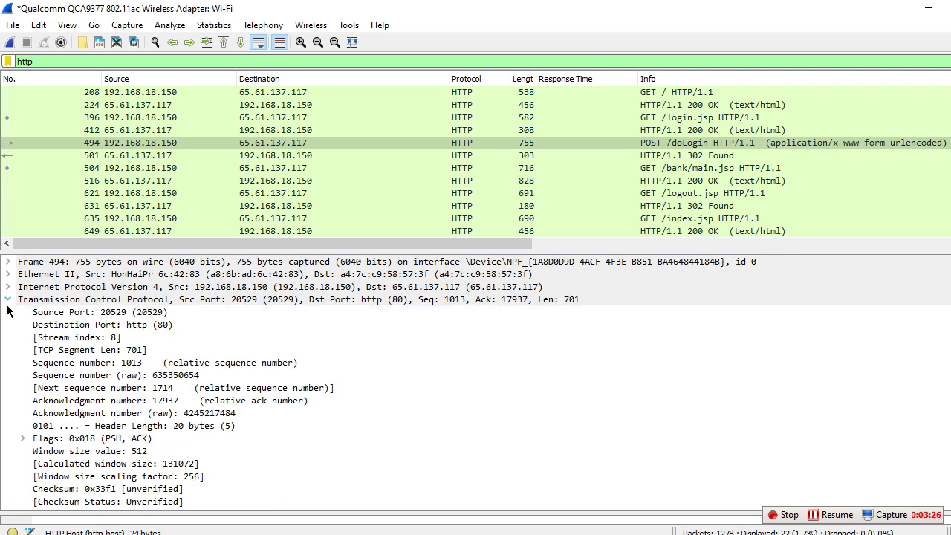
pyautogui.click(7, 300)
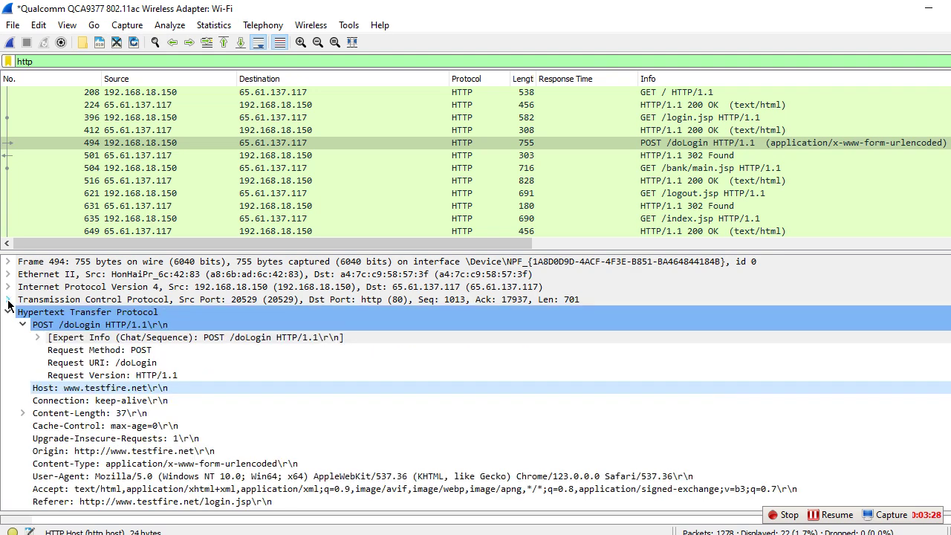
pyautogui.click(9, 313)
pyautogui.click(8, 325)
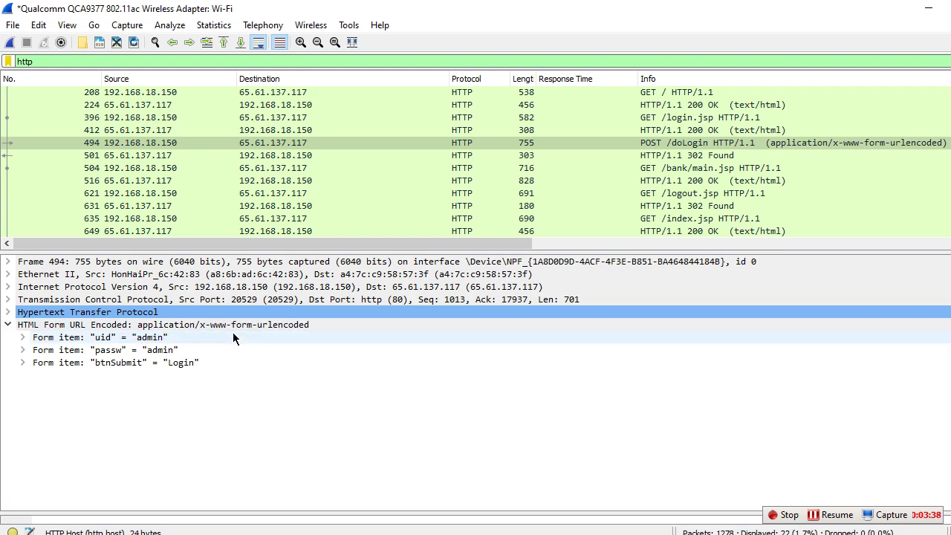
# Step: Recheck packet 494's HTTP headers, inspect the passw and btnSubmit items, then collapse HTML Form URL Encoded
pyautogui.click(9, 312)
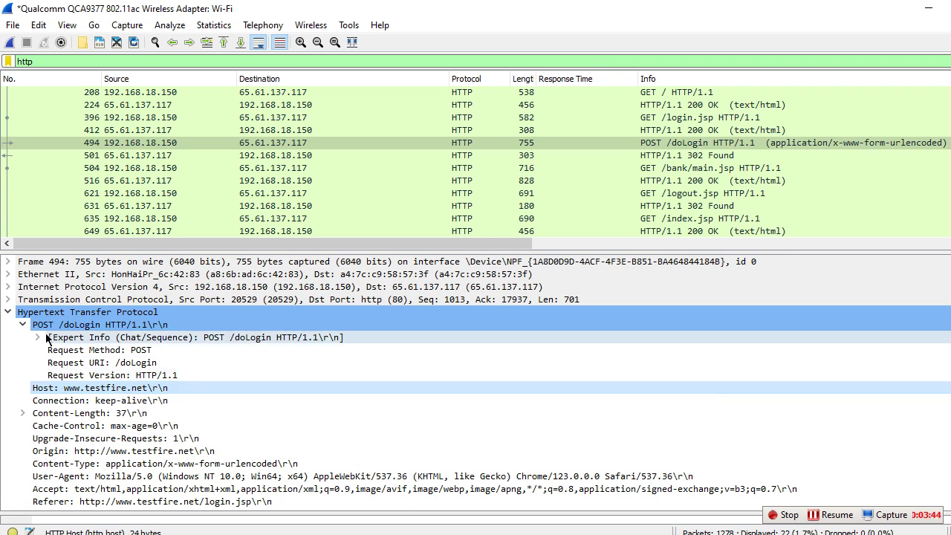
pyautogui.click(10, 313)
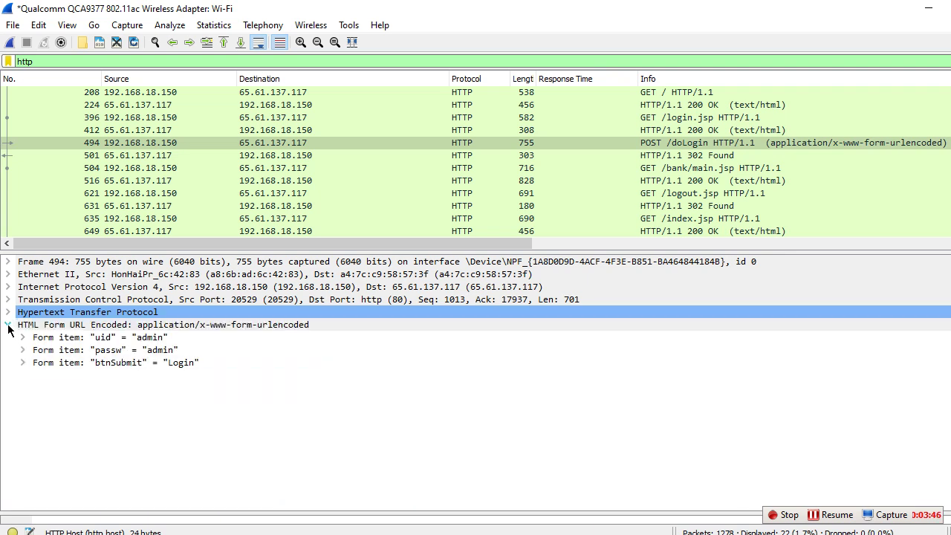
pyautogui.click(158, 351)
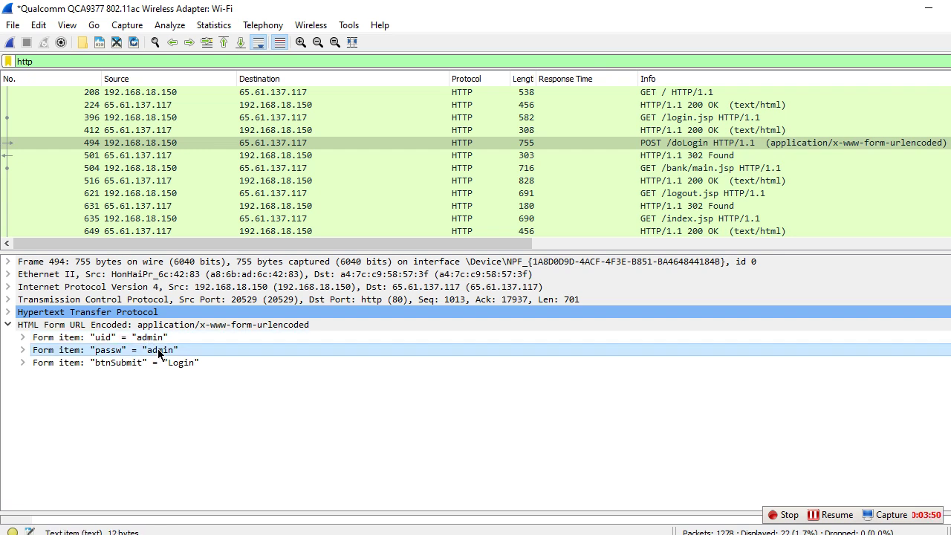
pyautogui.click(22, 363)
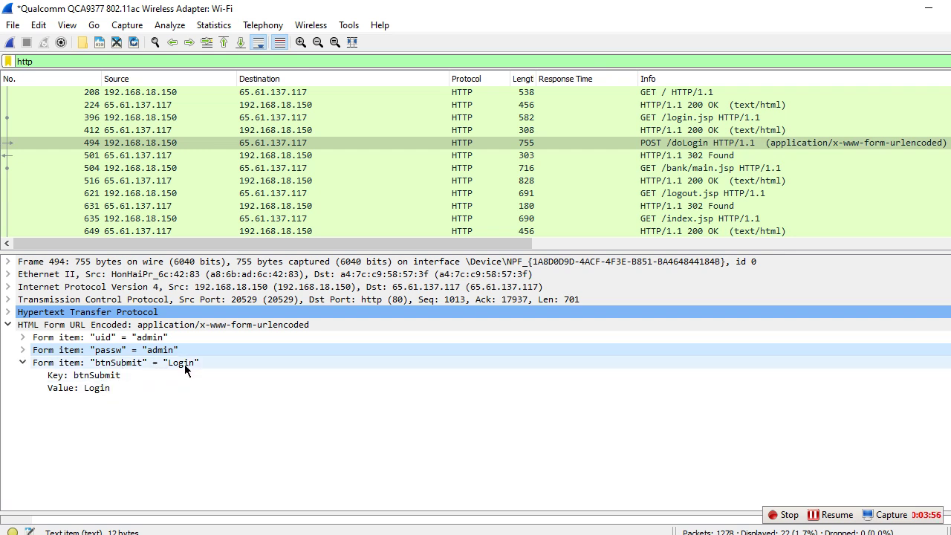
pyautogui.click(10, 327)
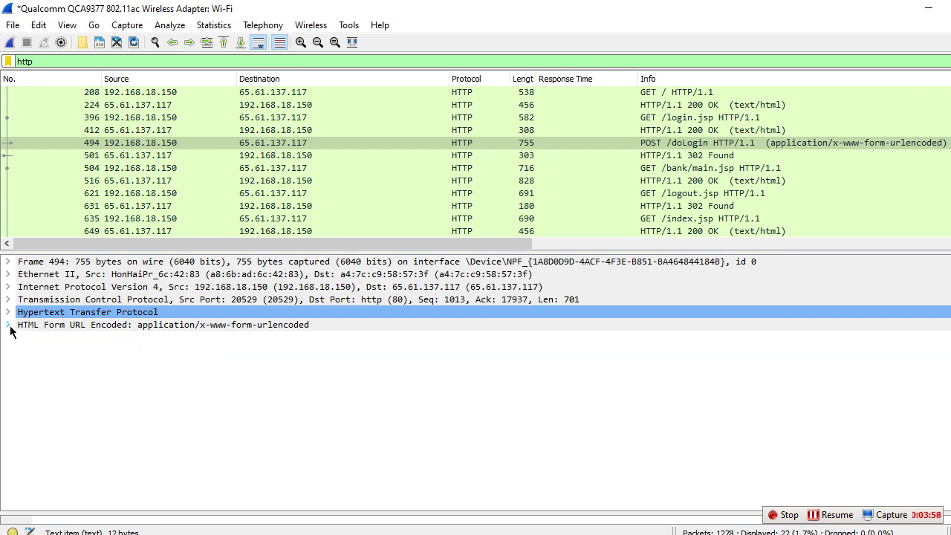
pyautogui.moveTo(950, 149); pyautogui.dragTo(950, 156)
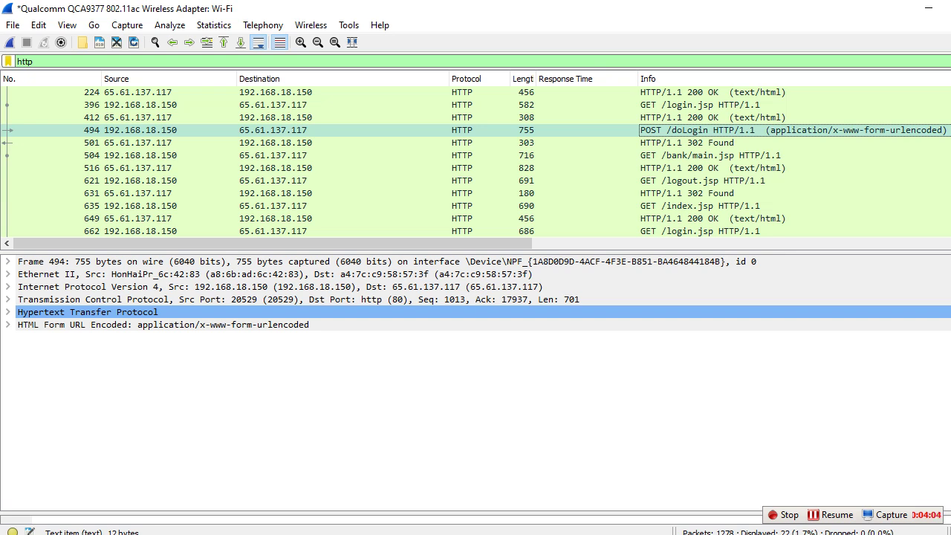
# Step: Open POST /doLogin packet 706 and review its uid, passw and btnSubmit form items
pyautogui.scroll(-4, 475, 162)
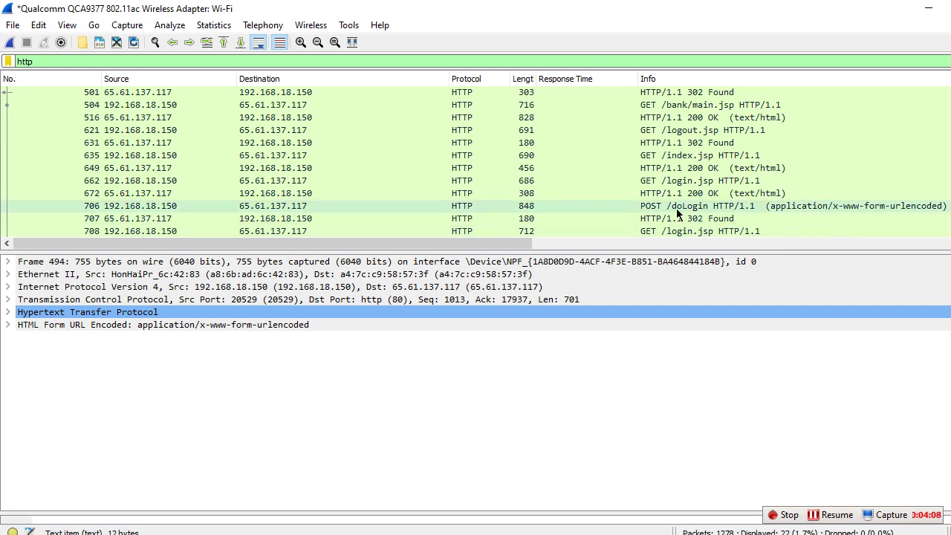
pyautogui.click(676, 208)
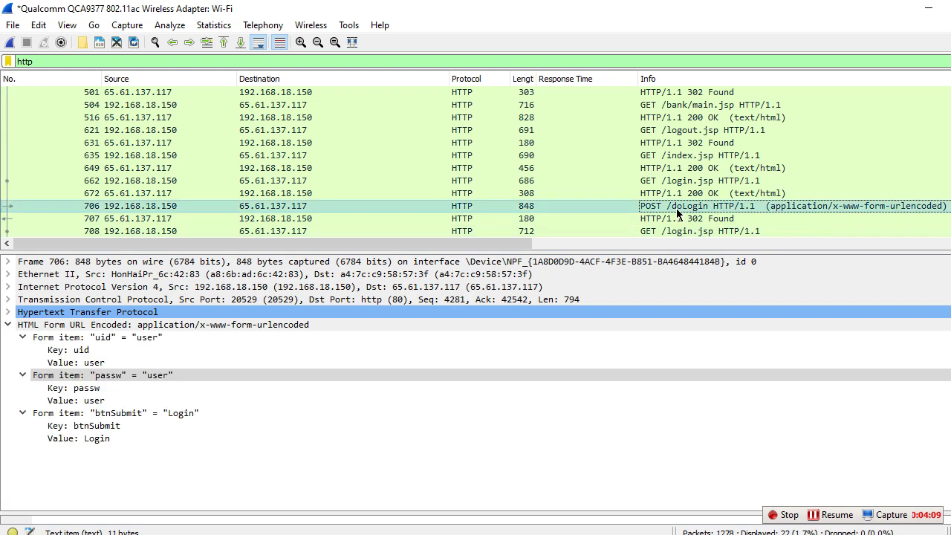
pyautogui.click(8, 313)
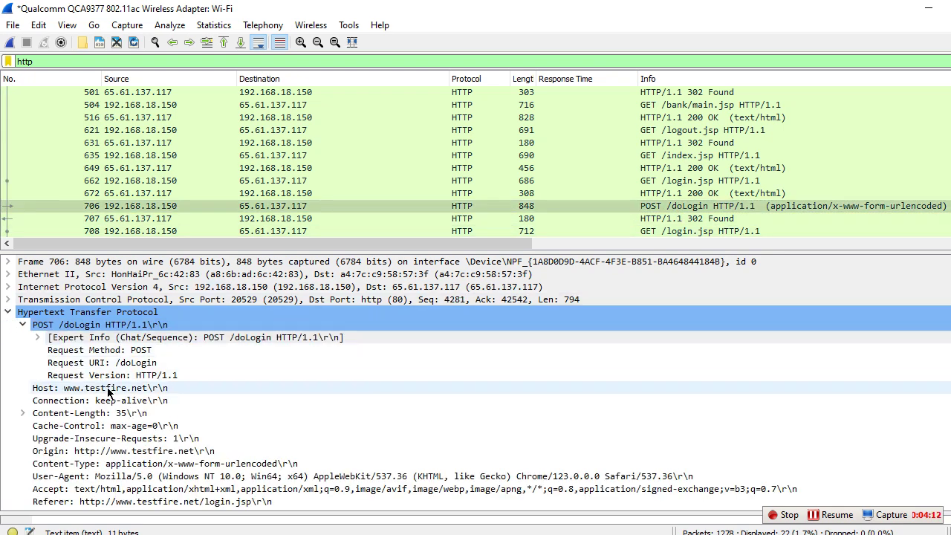
pyautogui.click(8, 312)
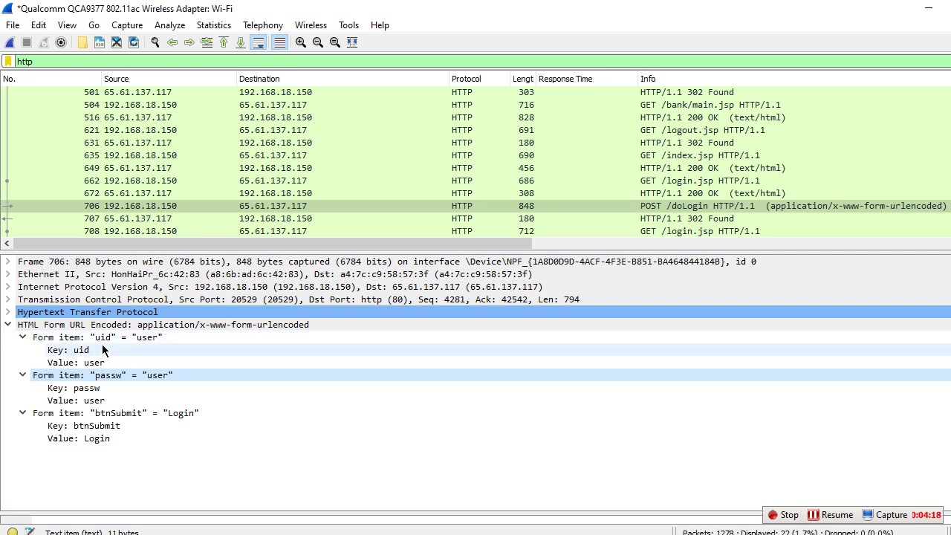
pyautogui.click(23, 338)
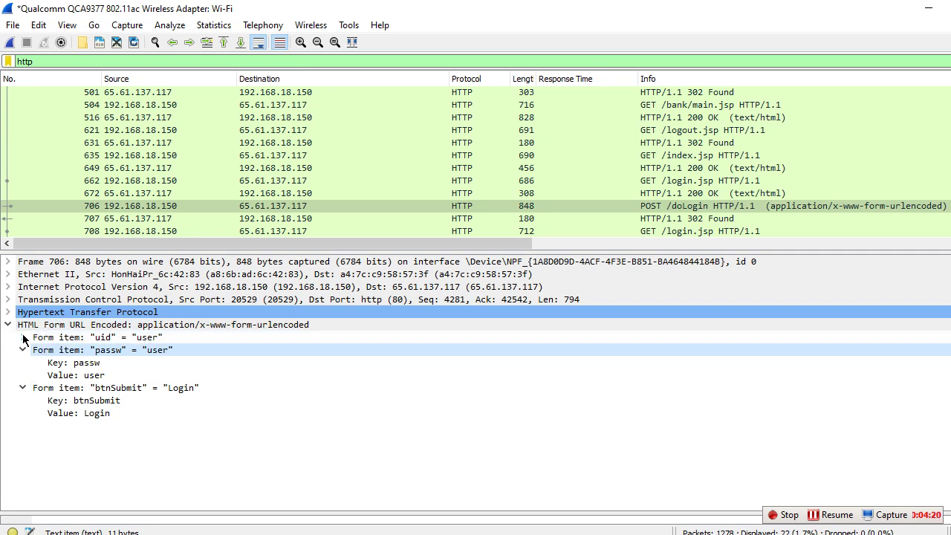
pyautogui.click(23, 350)
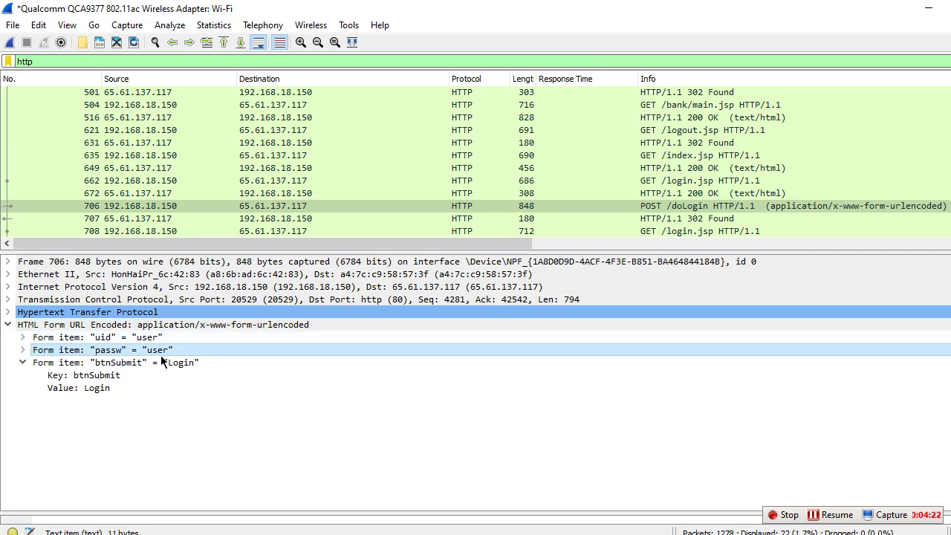
pyautogui.click(22, 364)
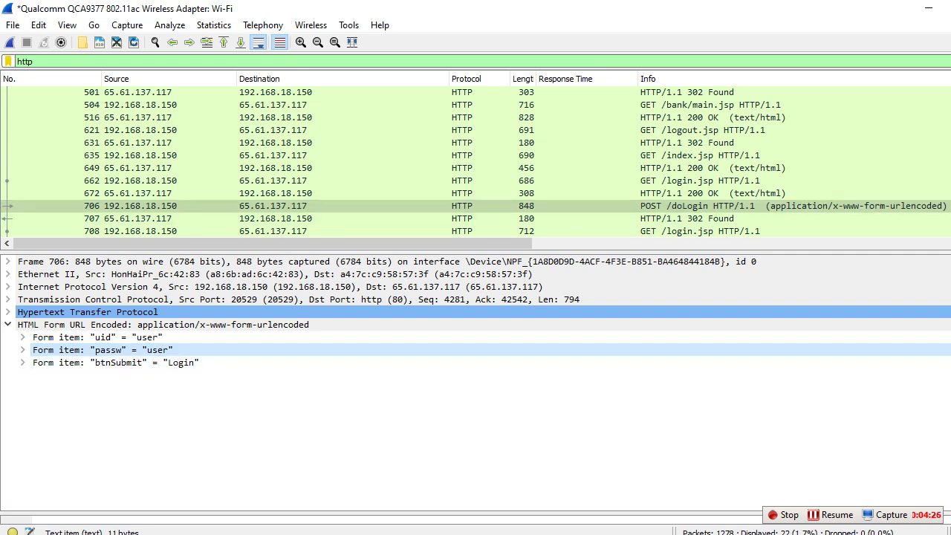
pyautogui.scroll(-2, 476, 162)
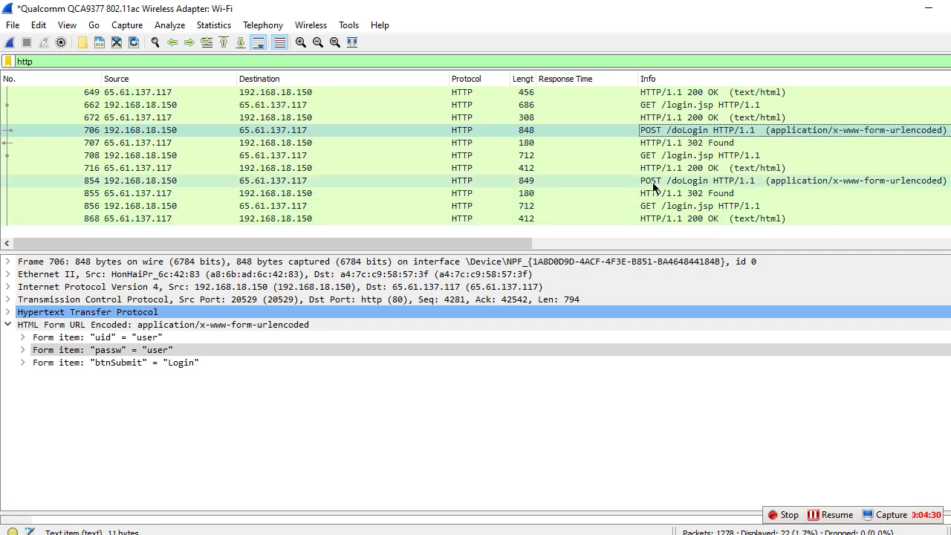
# Step: Select packet 854 and view its uid, passw and btnSubmit form values
pyautogui.click(654, 184)
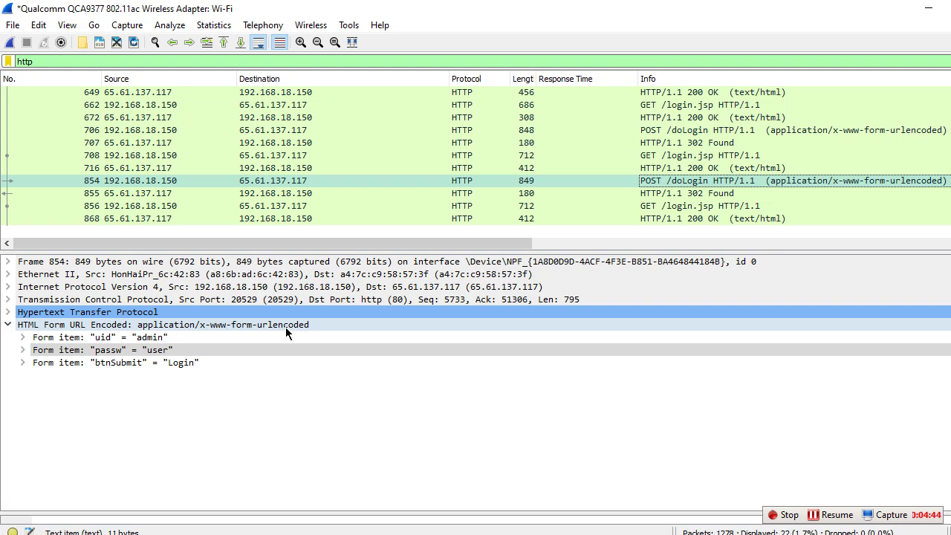
pyautogui.scroll(4, 604, 141)
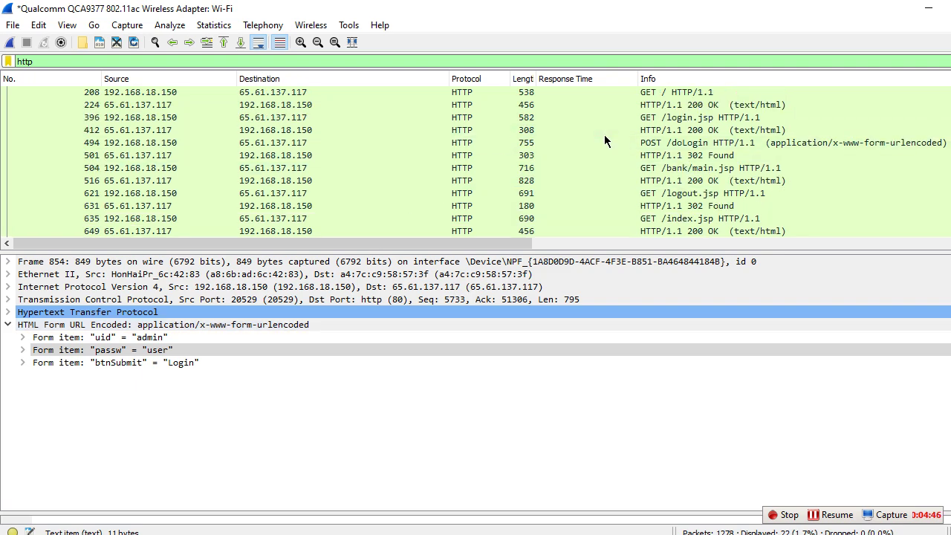
pyautogui.scroll(-4, 653, 145)
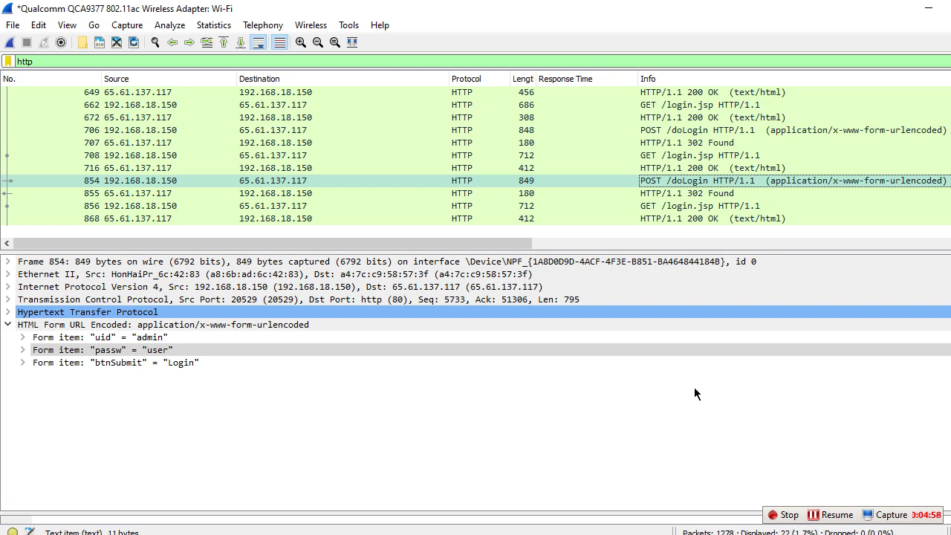
# Step: Bring the Document2 notes forward in Word and highlight the user name and password bullets
pyautogui.moveTo(238, 529)
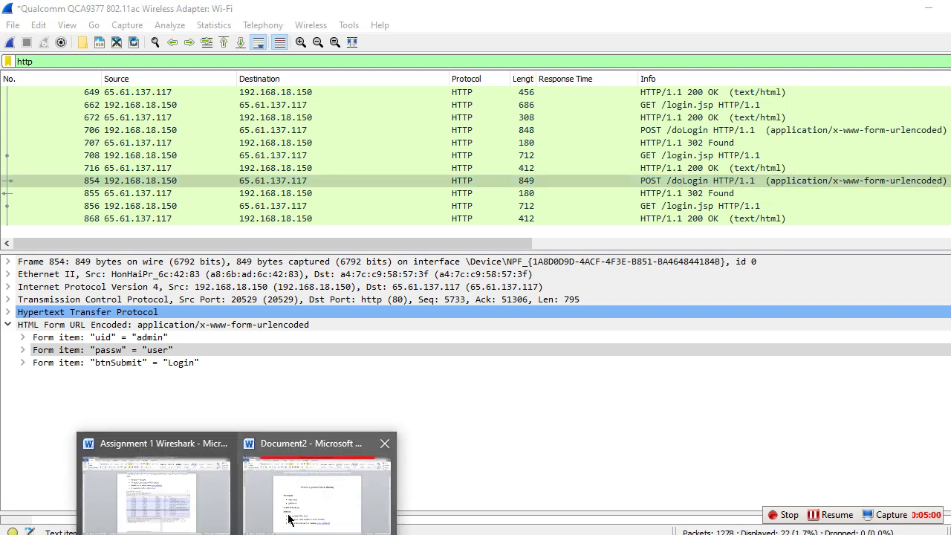
pyautogui.click(305, 509)
pyautogui.click(373, 323)
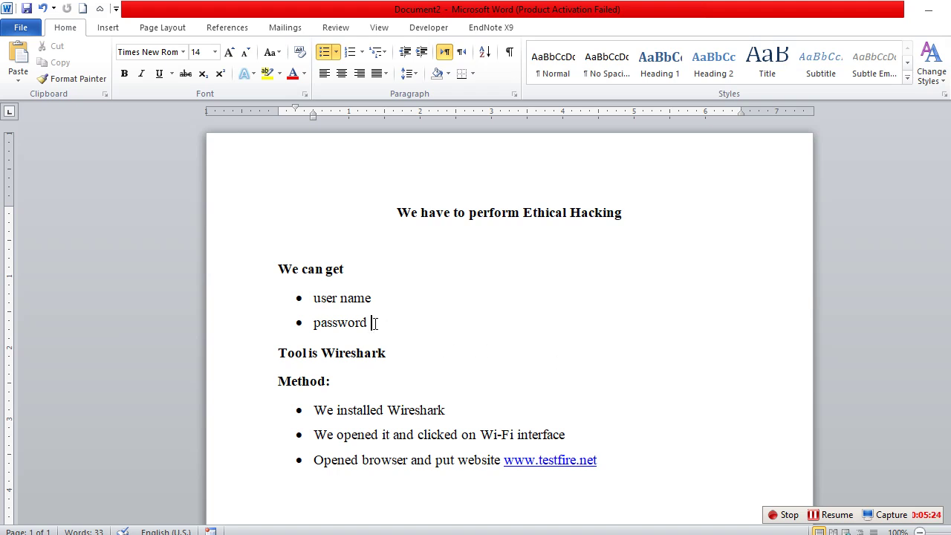
pyautogui.moveTo(373, 327); pyautogui.dragTo(317, 310)
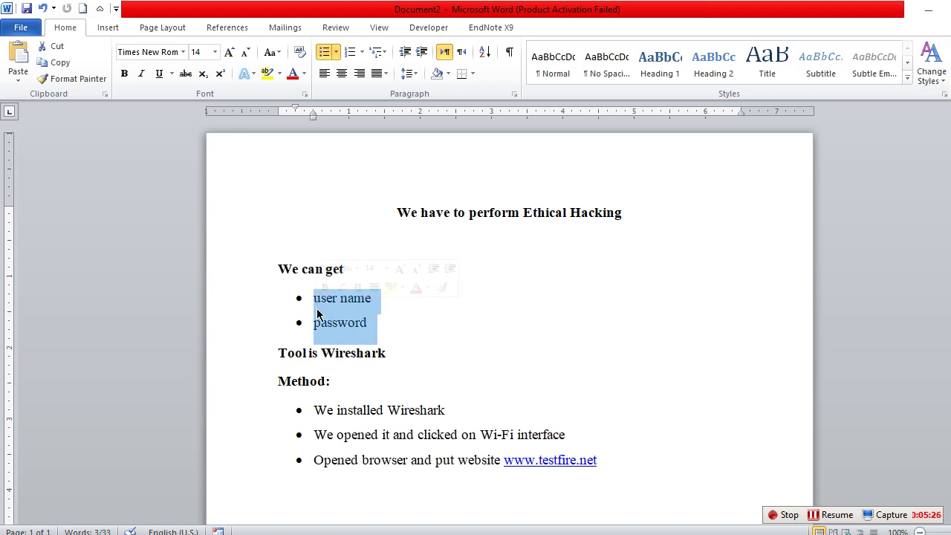
pyautogui.click(316, 308)
pyautogui.moveTo(376, 320); pyautogui.dragTo(310, 305)
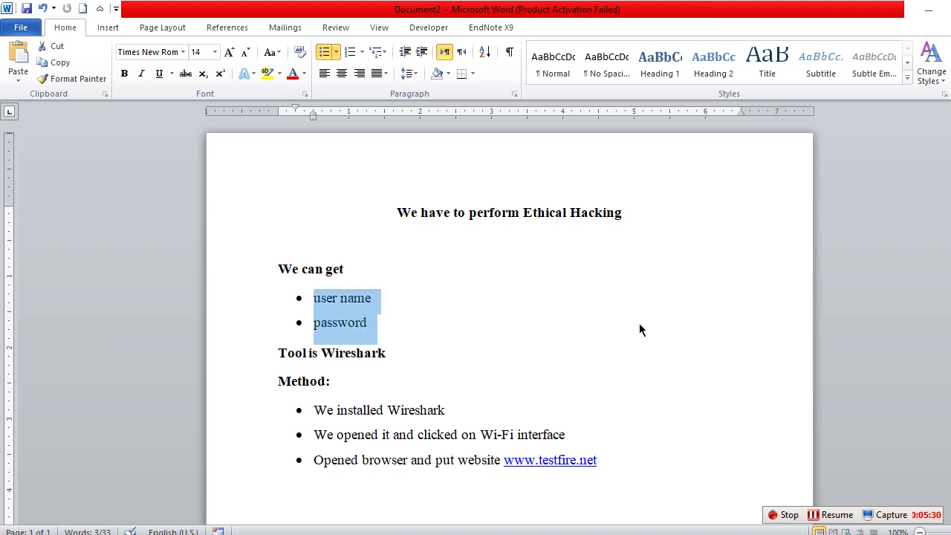